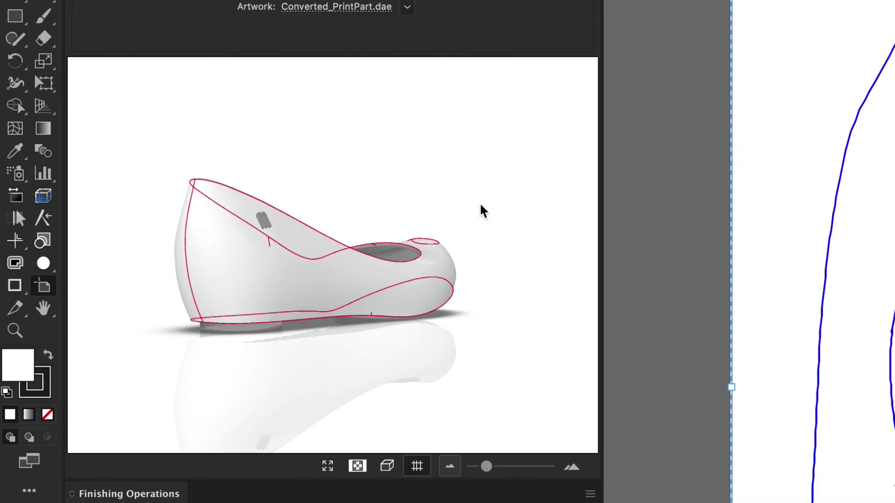
# Step: Draw a rectangle across the pattern artboard and sync the grid artwork onto the 3D shoe
pyautogui.moveTo(482, 211); pyautogui.dragTo(72, 359)
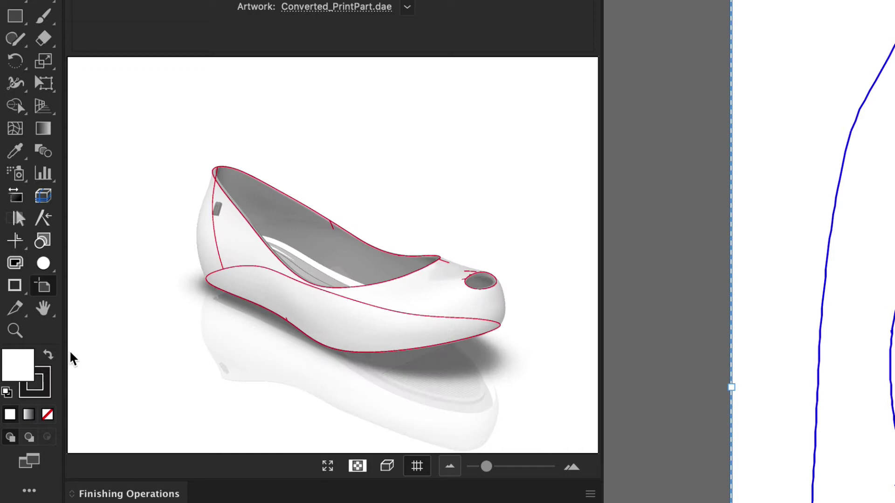
pyautogui.click(15, 20)
pyautogui.moveTo(730, 0); pyautogui.dragTo(892, 502)
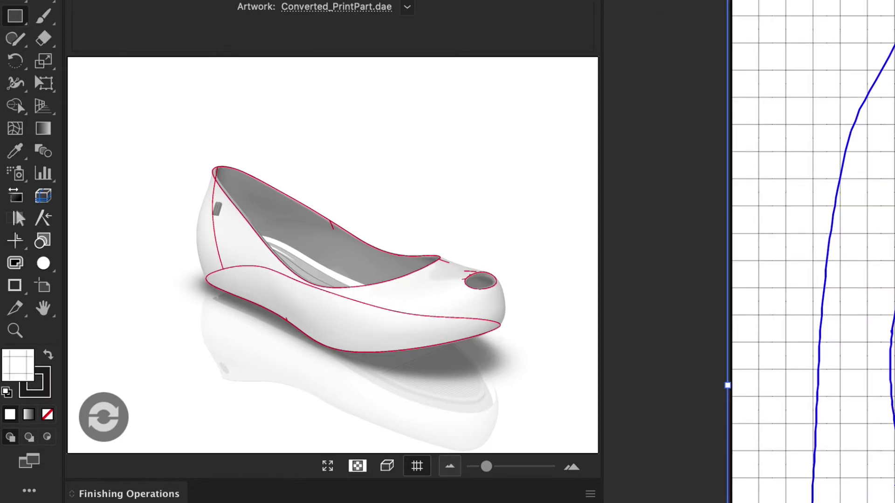
pyautogui.click(114, 418)
# Step: Orbit the gridded shoe to inspect its side and heel, then select PROJETO 3DB OUT.obj
pyautogui.moveTo(339, 310); pyautogui.dragTo(639, 308)
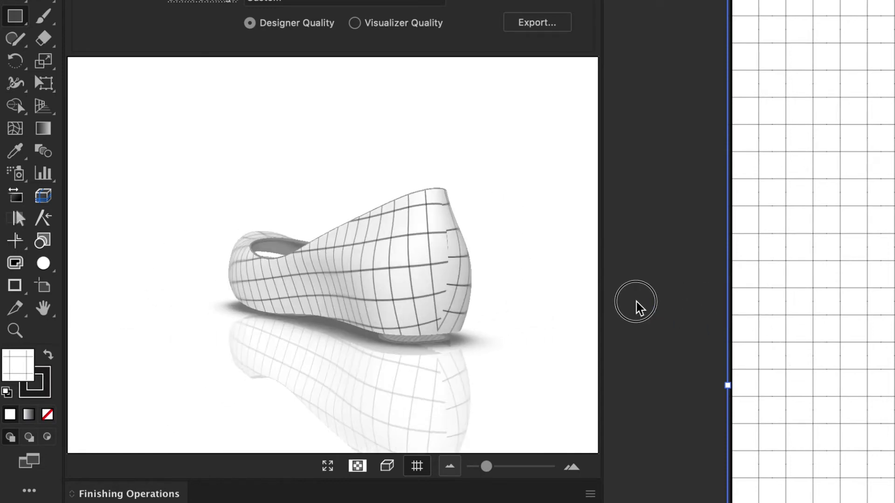
pyautogui.click(400, 279)
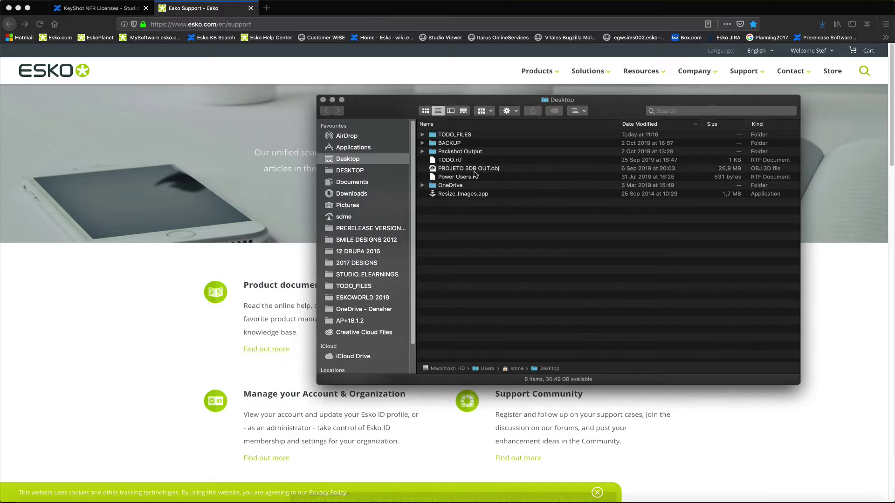
pyautogui.click(474, 169)
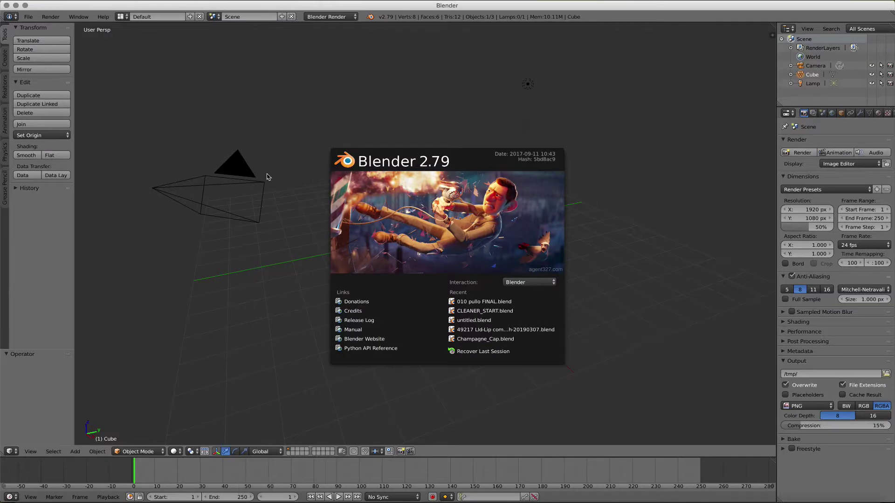
# Step: Launch Blender and delete the default cube
pyautogui.click(268, 177)
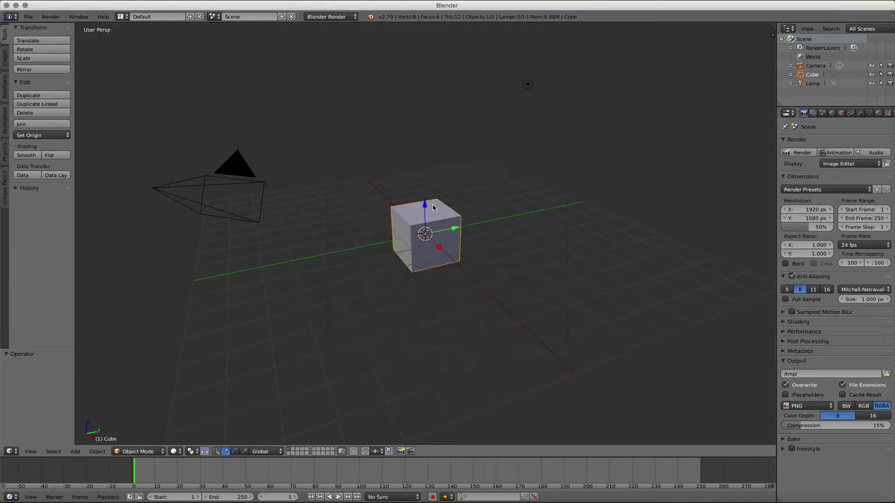
pyautogui.press('x')
pyautogui.click(448, 205)
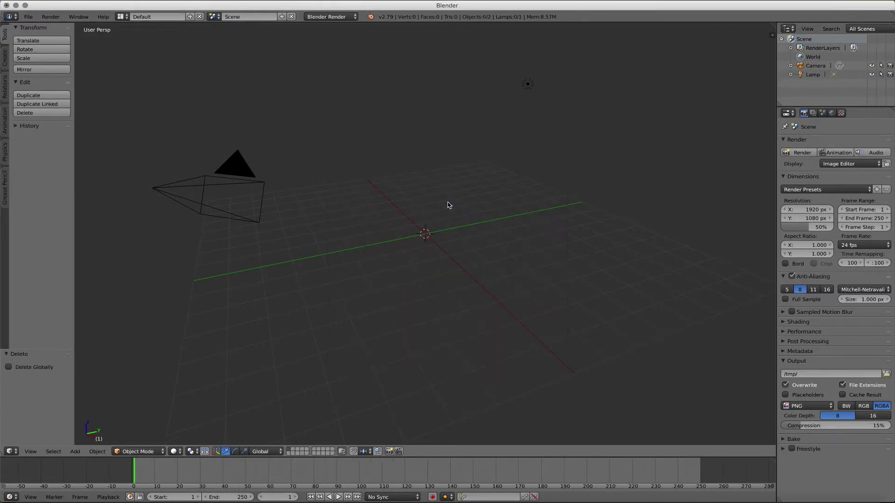
# Step: Import PROJETO 3DB OUT.obj from the Desktop as a Wavefront OBJ
pyautogui.click(29, 17)
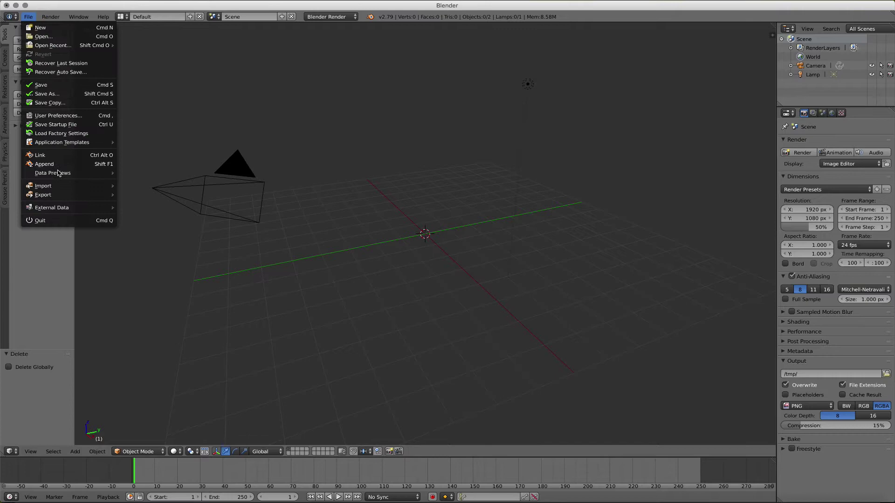
pyautogui.moveTo(61, 187)
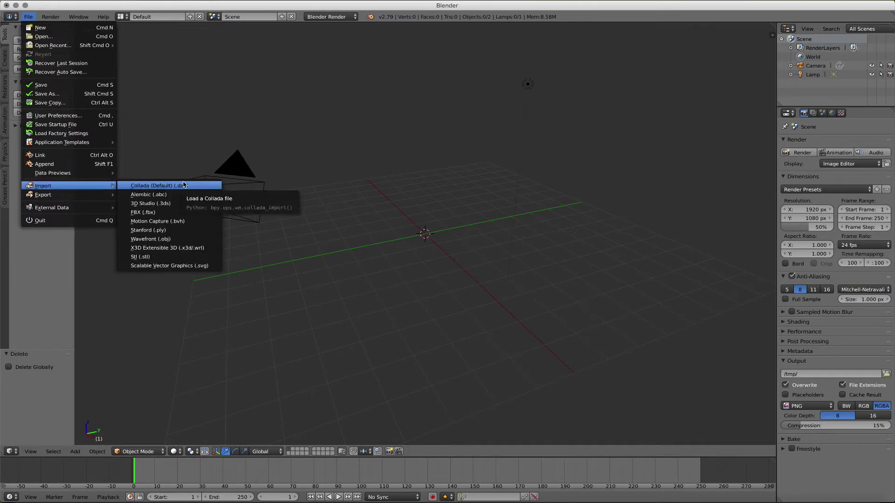
pyautogui.click(182, 239)
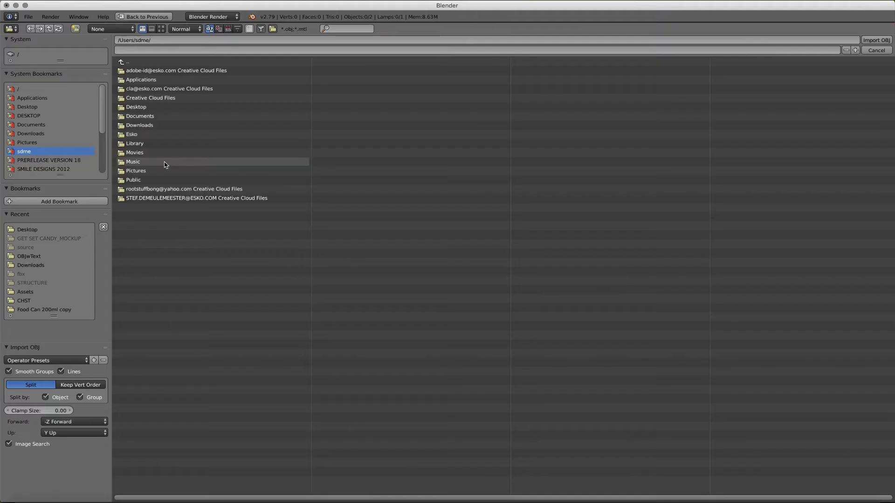
pyautogui.click(140, 108)
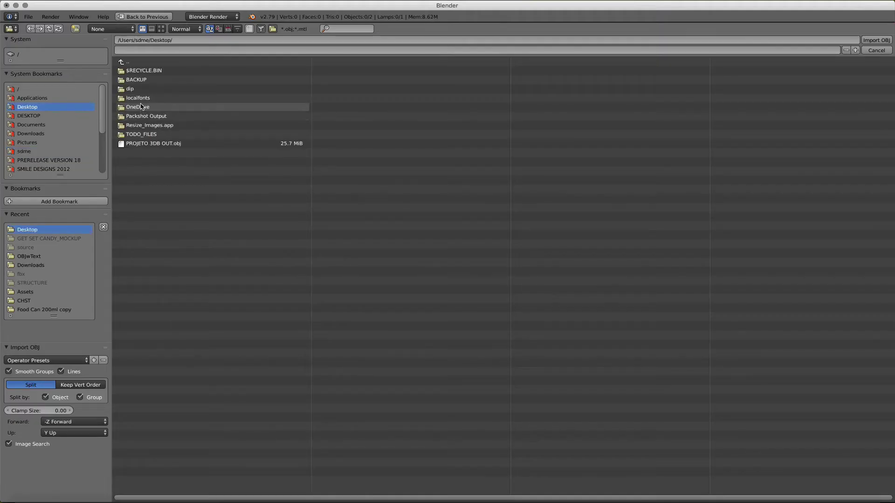
pyautogui.click(150, 144)
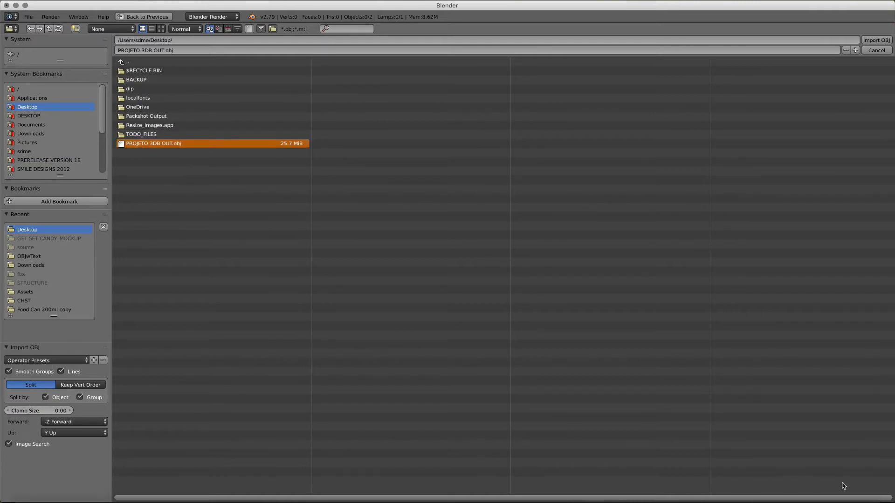
pyautogui.click(876, 40)
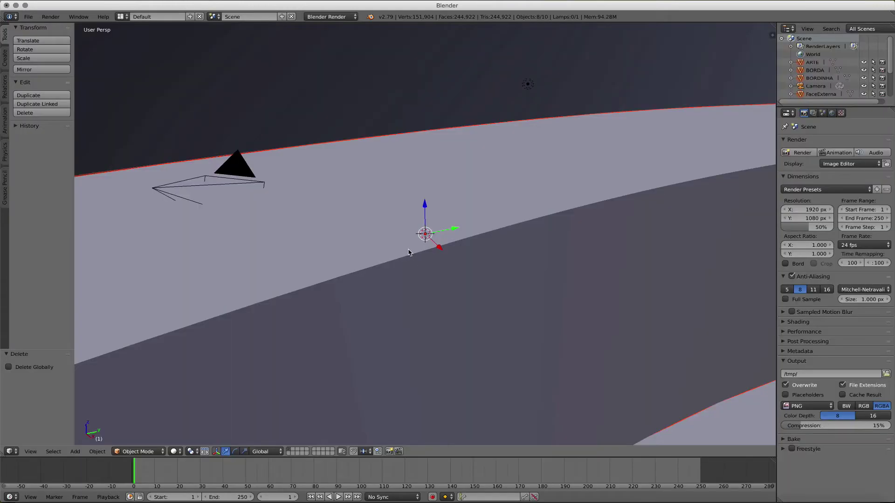
# Step: Zoom out and export the scene to the Desktop as the Collada file Converted.dae
pyautogui.scroll(-10, 409, 252)
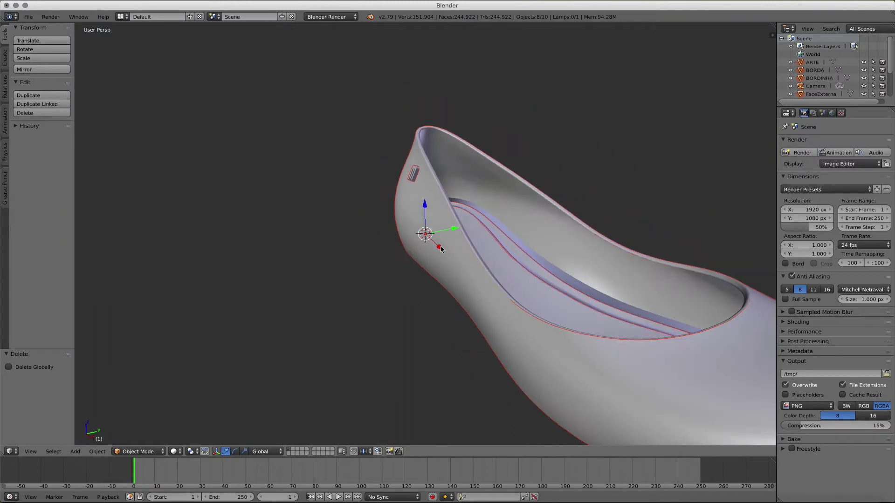
pyautogui.scroll(-4, 441, 250)
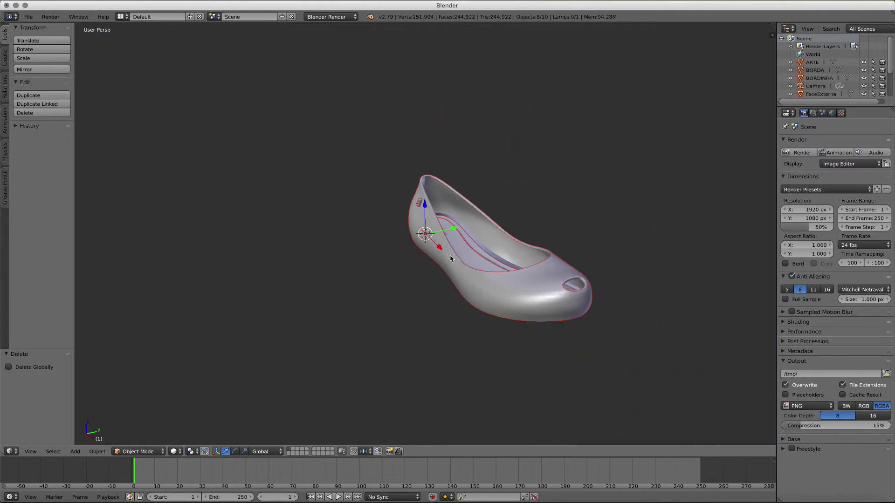
pyautogui.click(28, 16)
pyautogui.moveTo(62, 195)
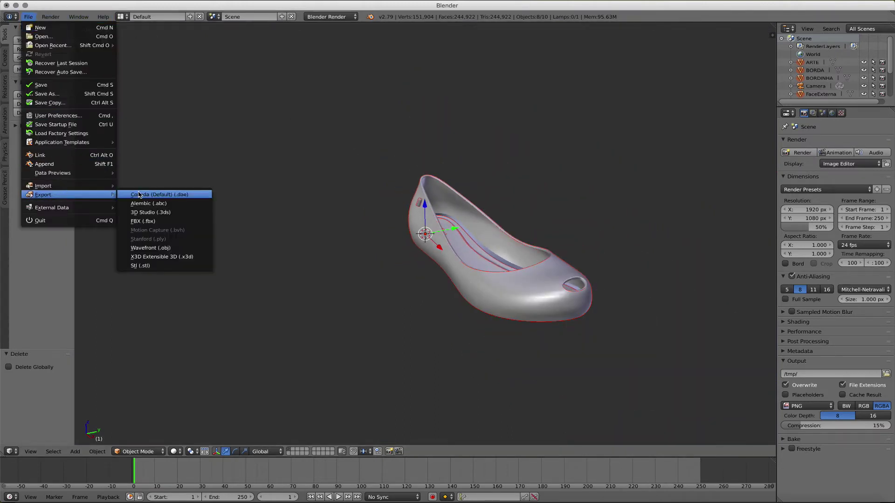
pyautogui.click(157, 195)
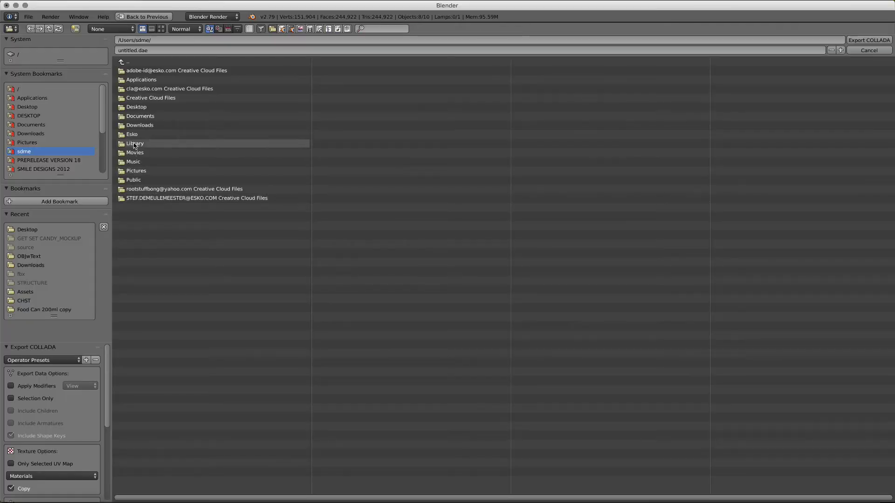
pyautogui.click(140, 107)
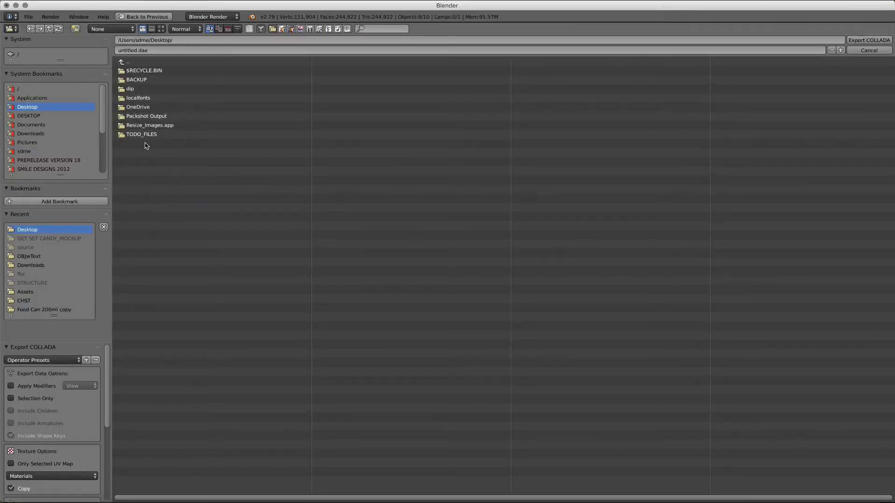
pyautogui.click(136, 50)
pyautogui.click(136, 50)
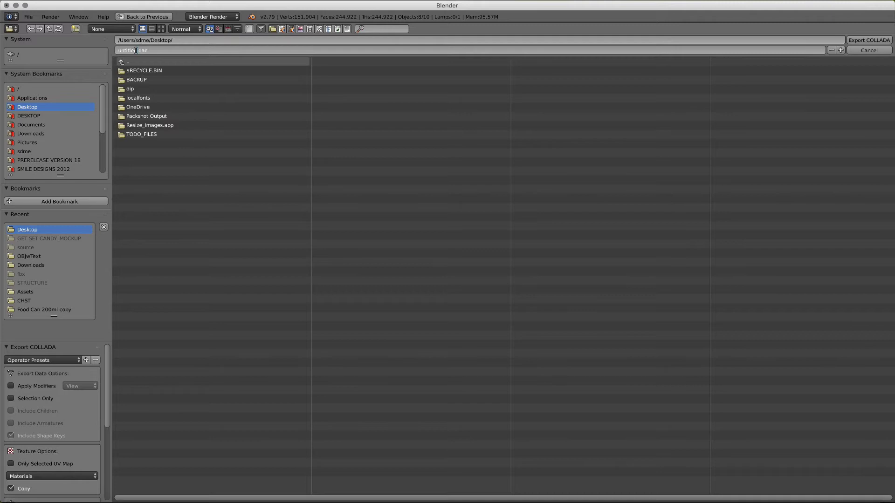
pyautogui.moveTo(136, 51); pyautogui.dragTo(116, 46)
pyautogui.write('Conver')
pyautogui.press('Return')
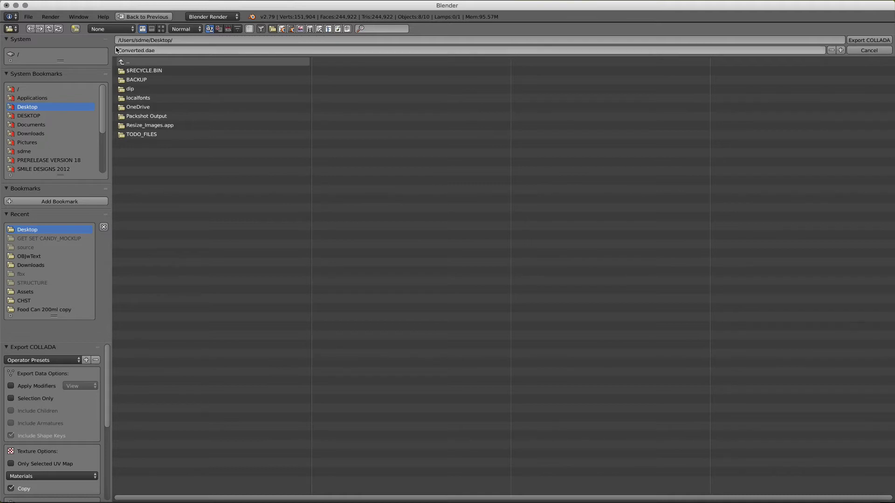
pyautogui.click(879, 42)
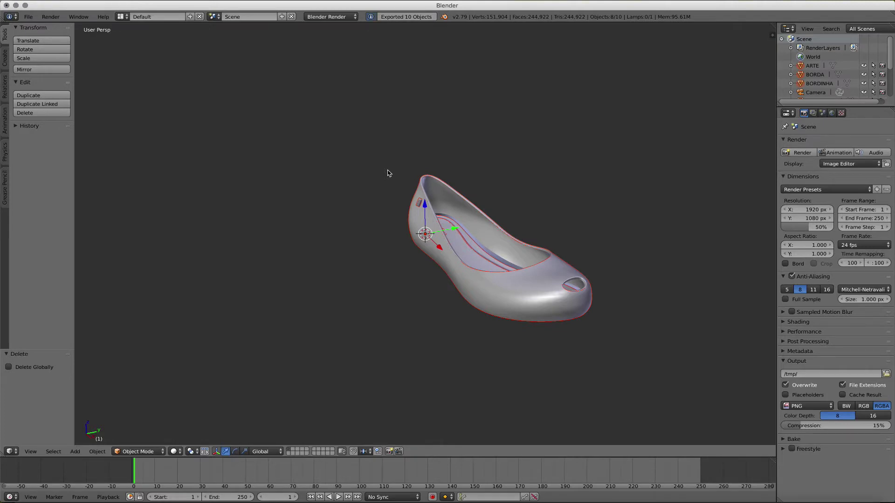
# Step: Quit Blender without saving and drag Converted.dae from Finder onto BBEdit
pyautogui.press('super+q')
pyautogui.click(446, 164)
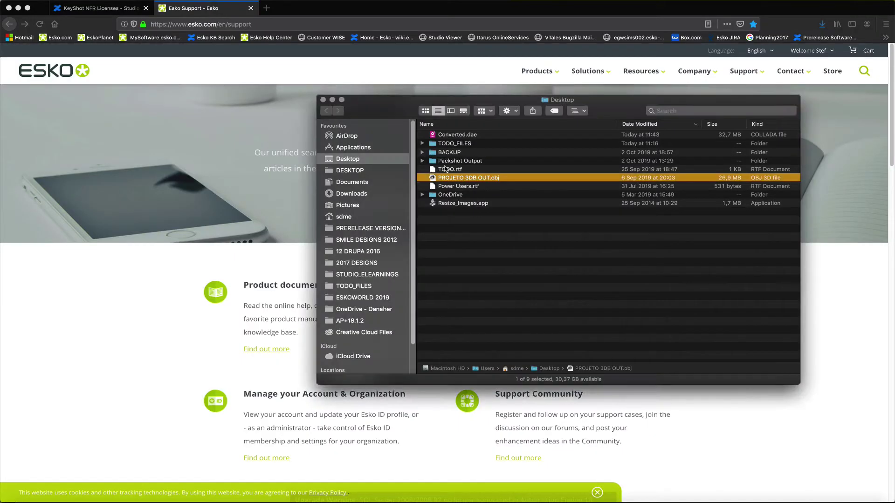
pyautogui.click(501, 259)
pyautogui.click(433, 136)
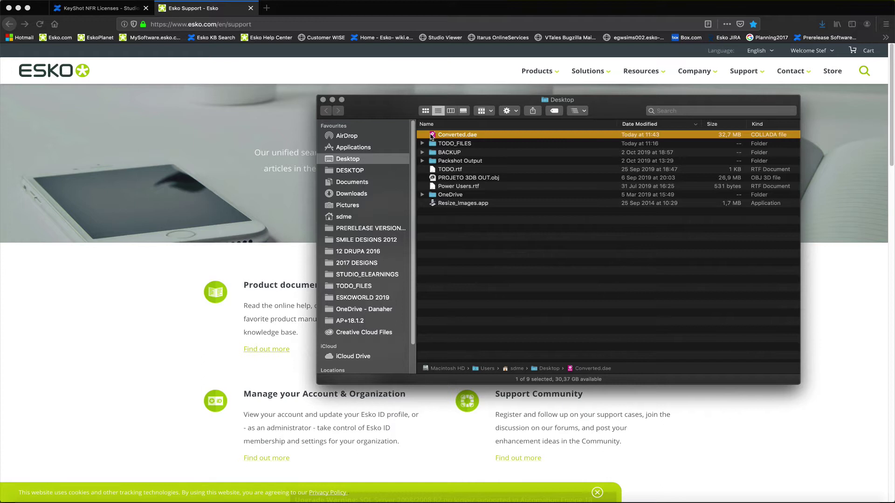
pyautogui.moveTo(432, 136); pyautogui.dragTo(683, 490)
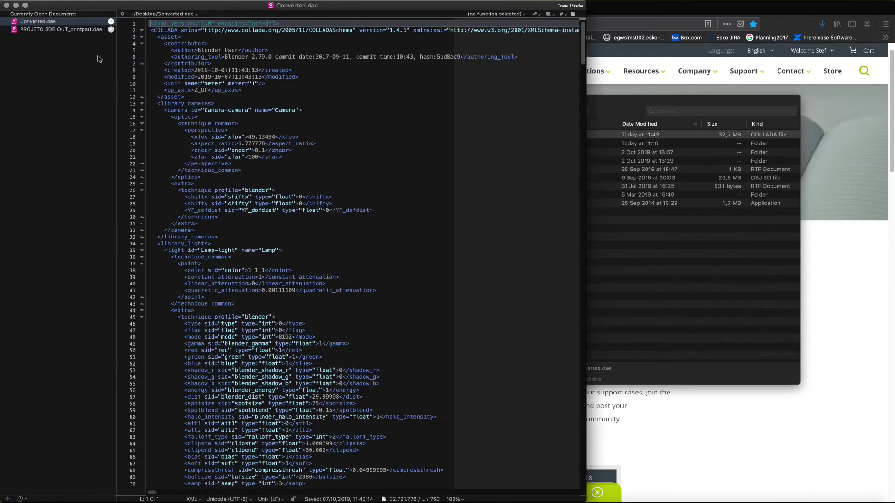
# Step: Close PROJETO 3DB OUT_printpart.dae, select the _DBout_TESTE_02 material id, then switch to the Esko page
pyautogui.click(110, 29)
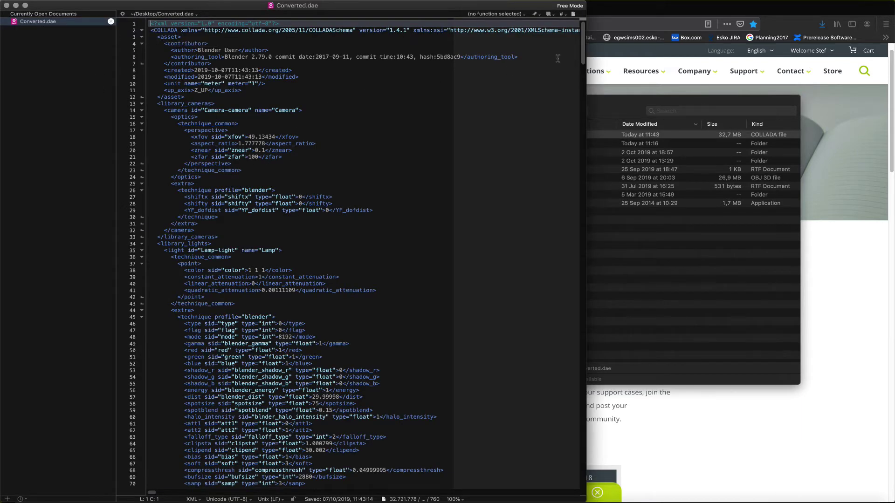
pyautogui.moveTo(584, 41); pyautogui.dragTo(583, 205)
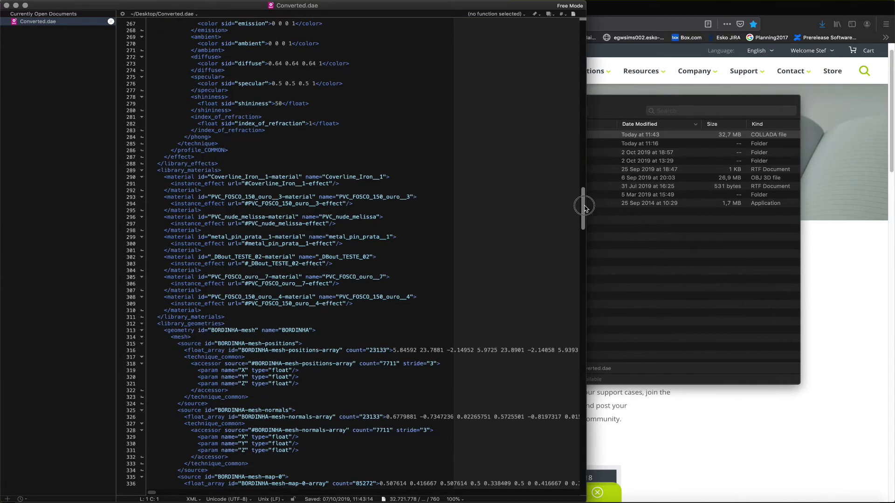
pyautogui.click(193, 171)
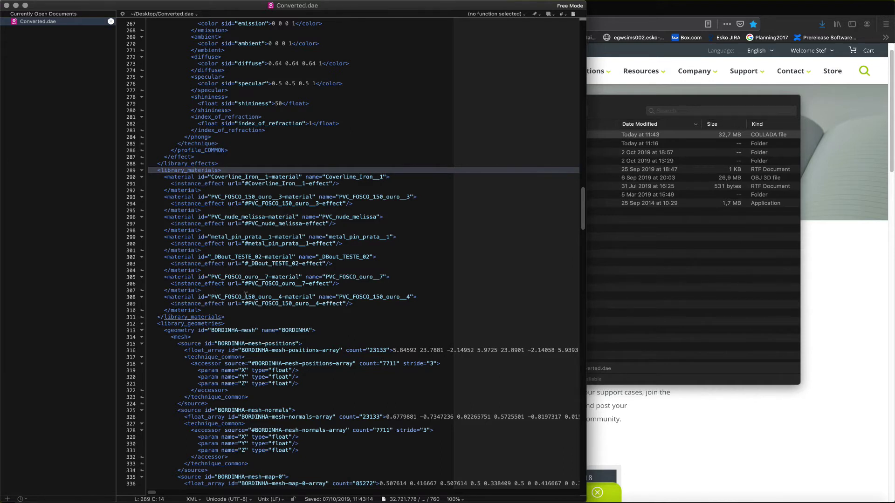
pyautogui.moveTo(207, 256); pyautogui.dragTo(252, 257)
pyautogui.click(626, 8)
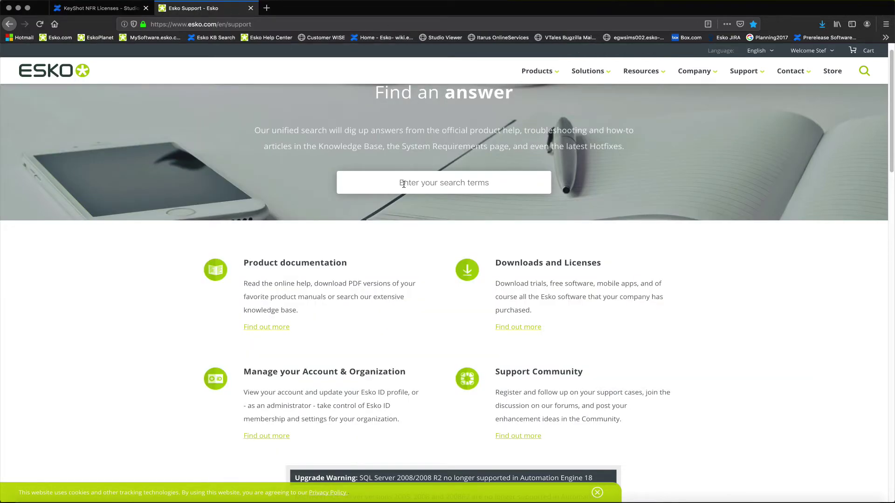
# Step: Search Esko Support for preparing shapes and open the Preparing Custom Shapes for Esko Studio help
pyautogui.write('prep')
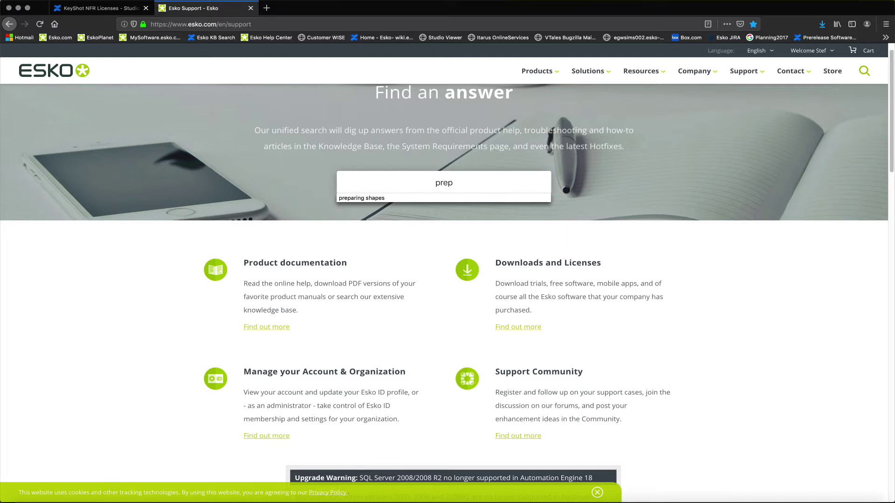
pyautogui.press('Down')
pyautogui.press('Return')
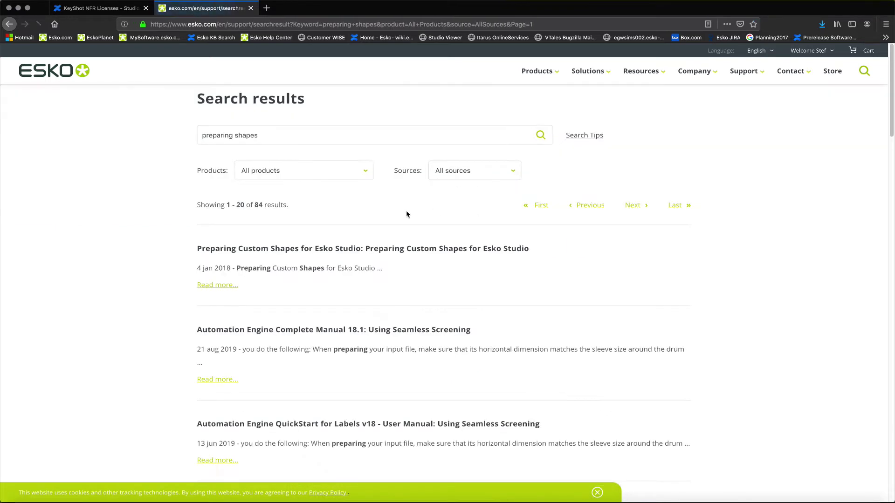
pyautogui.click(350, 251)
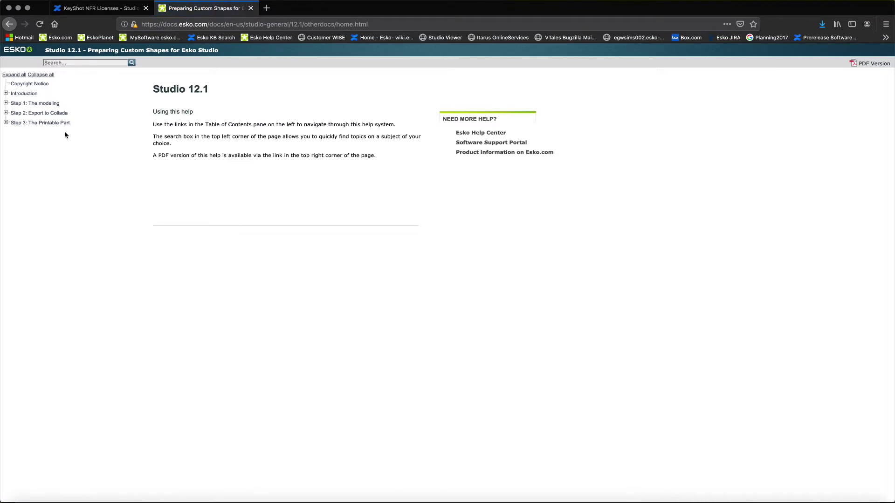
# Step: Open the XML Code topic under Step 3: The Printable Part and select the <extra> example block
pyautogui.click(50, 123)
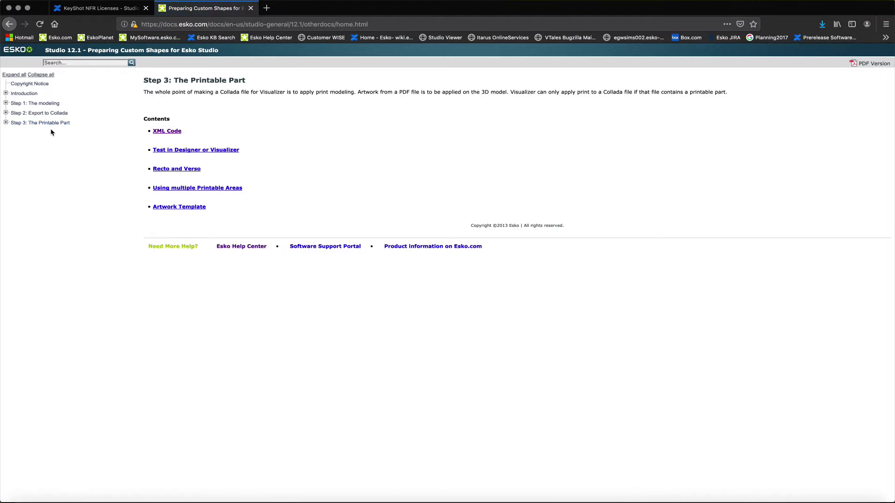
pyautogui.click(165, 133)
pyautogui.moveTo(146, 120); pyautogui.dragTo(214, 188)
pyautogui.hotkey('ctrl', 'c')
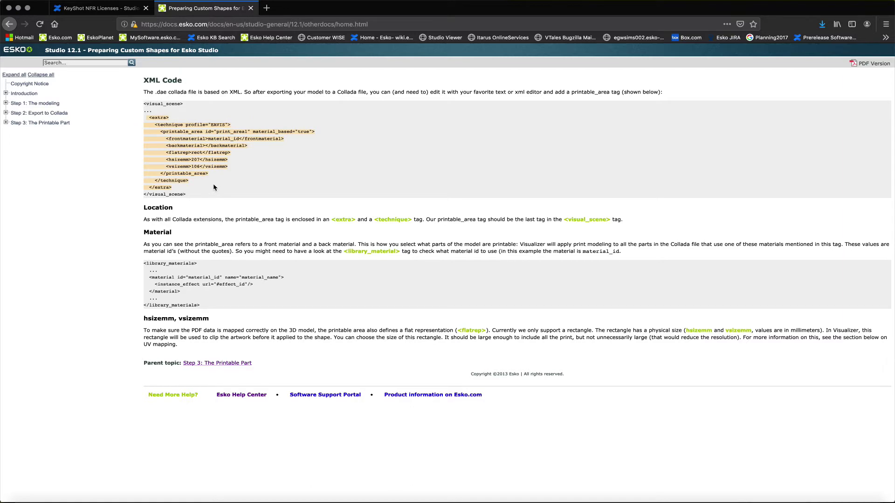
# Step: Return to Converted.dae and place the cursor after the last </node> on line 754
pyautogui.press('super+Tab')
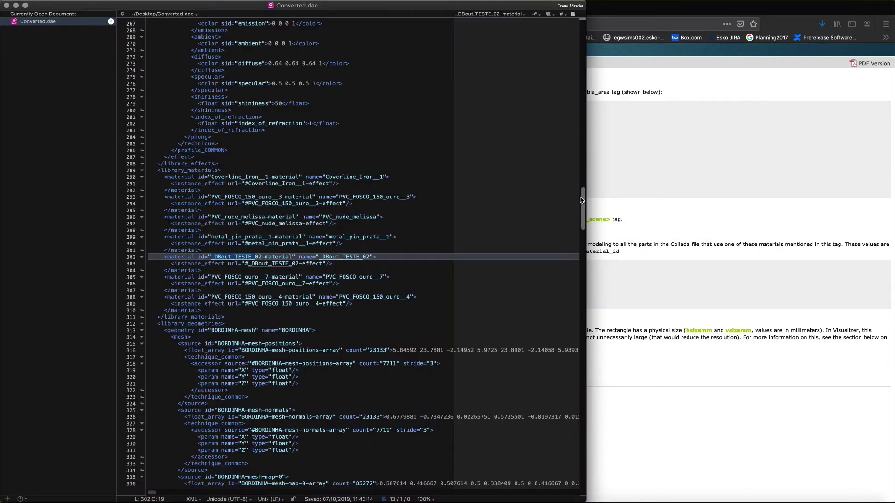
pyautogui.scroll(-1, 583, 240)
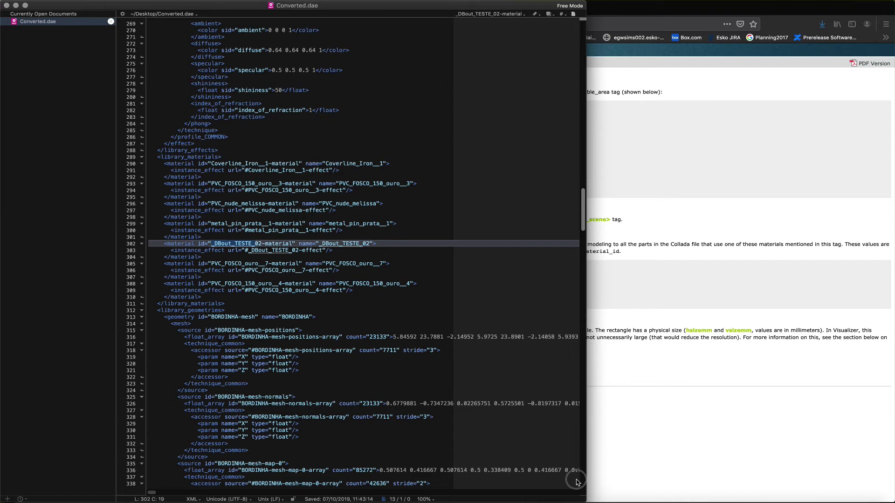
pyautogui.click(583, 487)
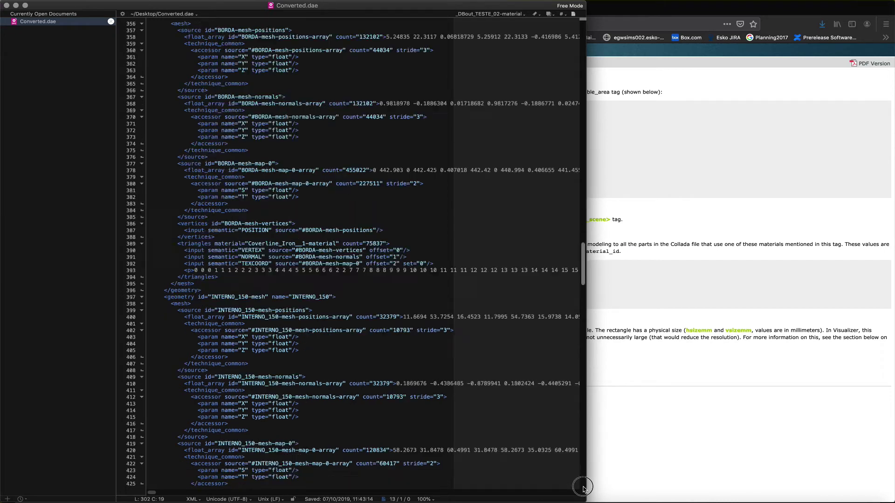
pyautogui.click(202, 444)
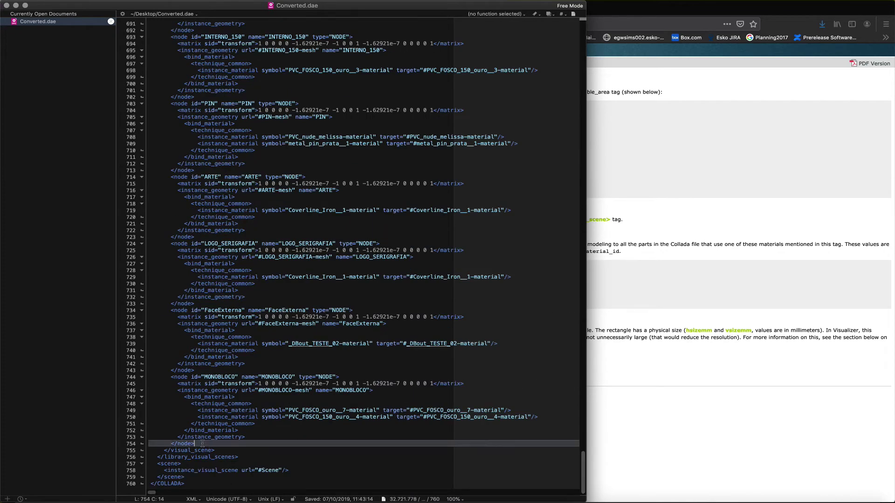
# Step: Paste the printable_area extra block on a new line, changing hsizemm 207 to 200 and vsizemm 106 to 300
pyautogui.press('Return')
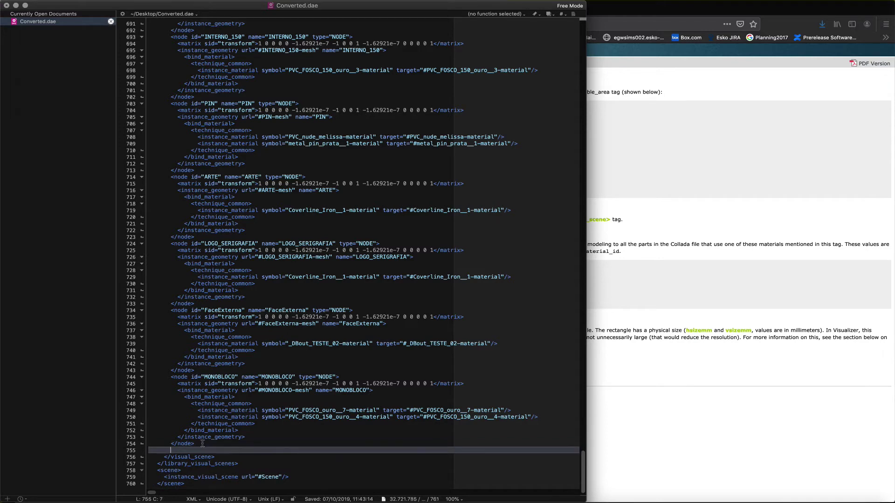
pyautogui.hotkey('ctrl', 'v')
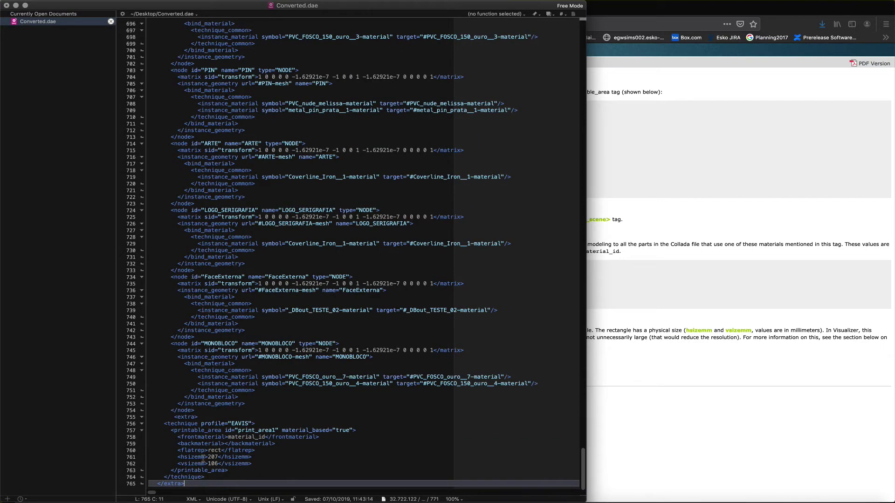
pyautogui.scroll(-2, 203, 459)
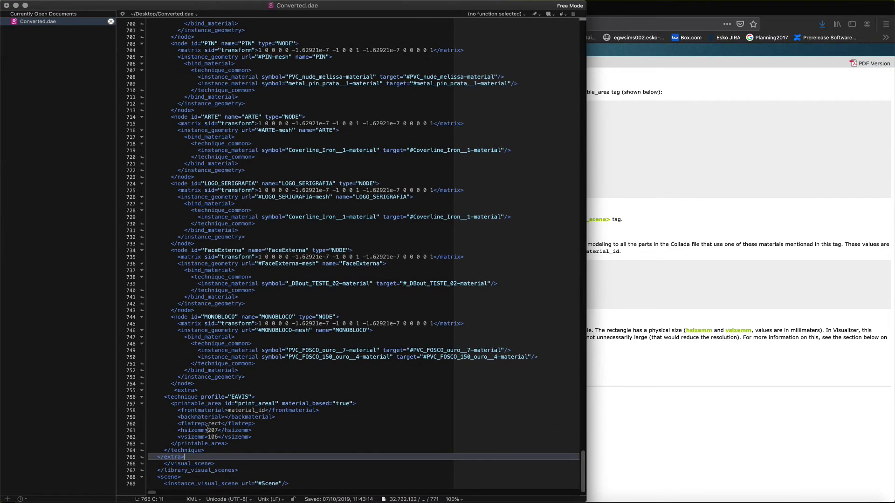
pyautogui.doubleClick(213, 430)
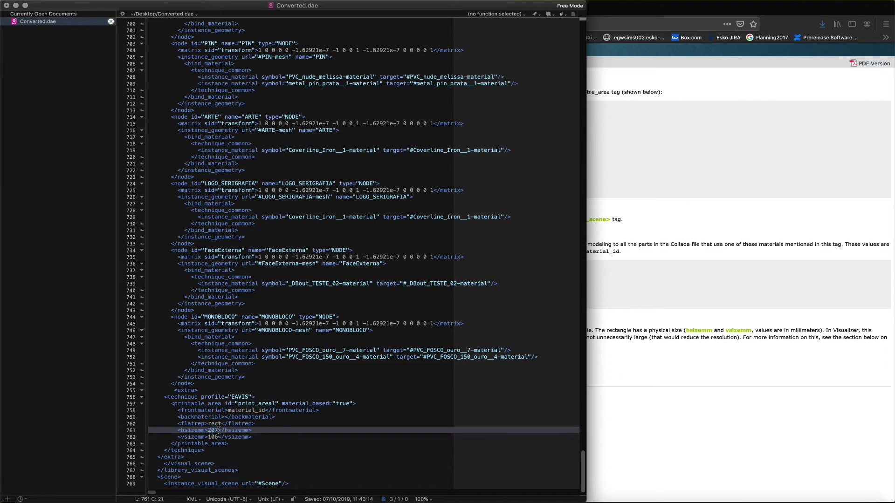
pyautogui.write('200')
pyautogui.doubleClick(213, 437)
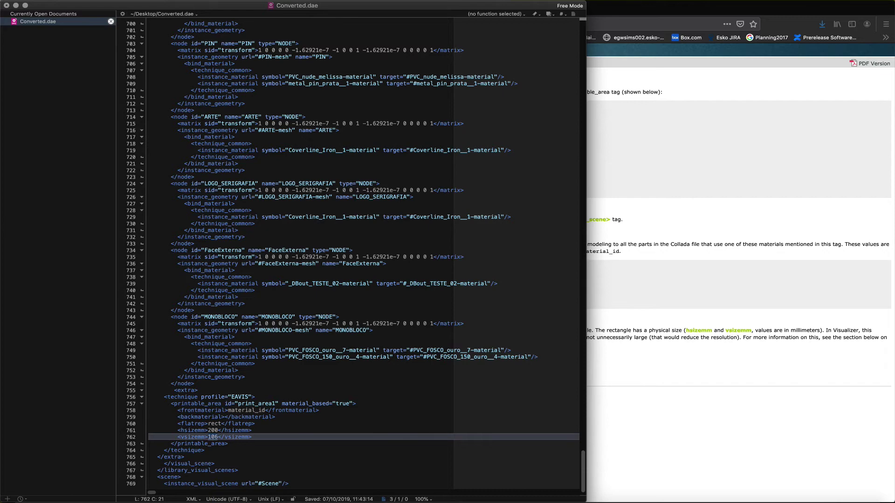
pyautogui.write('300')
pyautogui.doubleClick(228, 410)
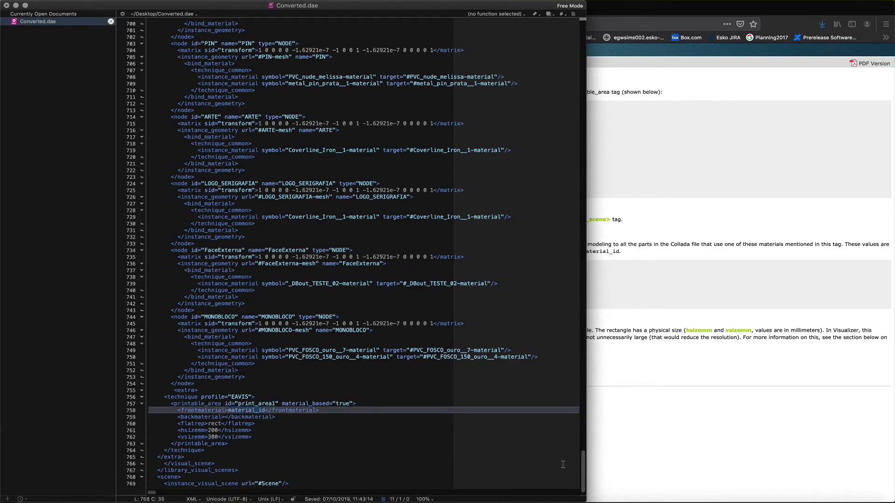
# Step: Scroll up to the materials library and select the _DBout_TESTE_02 material id
pyautogui.scroll(8, 582, 463)
pyautogui.click(596, 299)
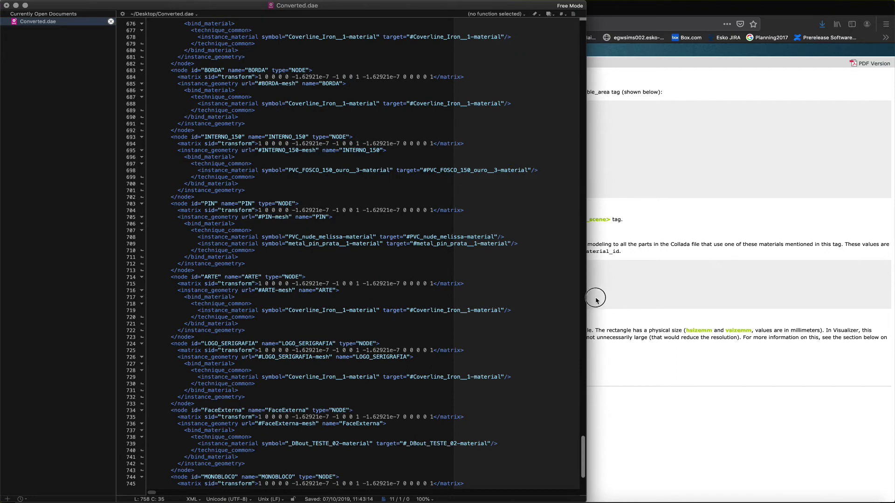
pyautogui.moveTo(584, 228); pyautogui.dragTo(583, 216)
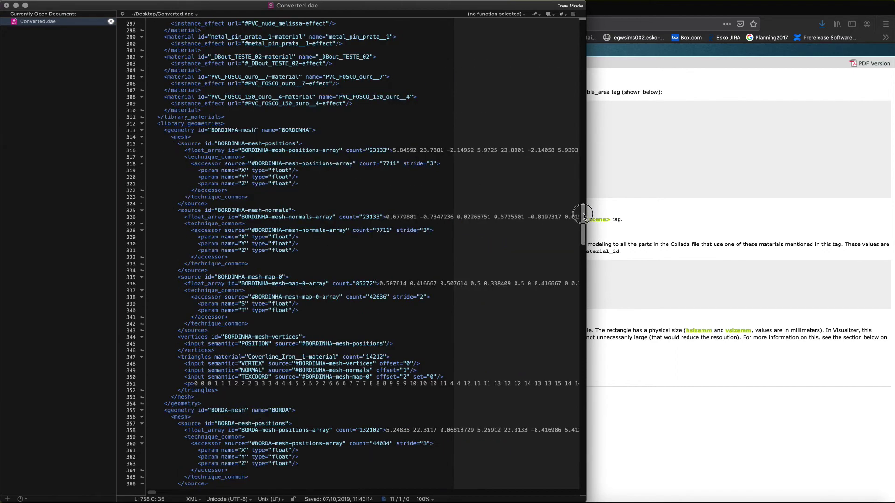
pyautogui.scroll(6, 583, 216)
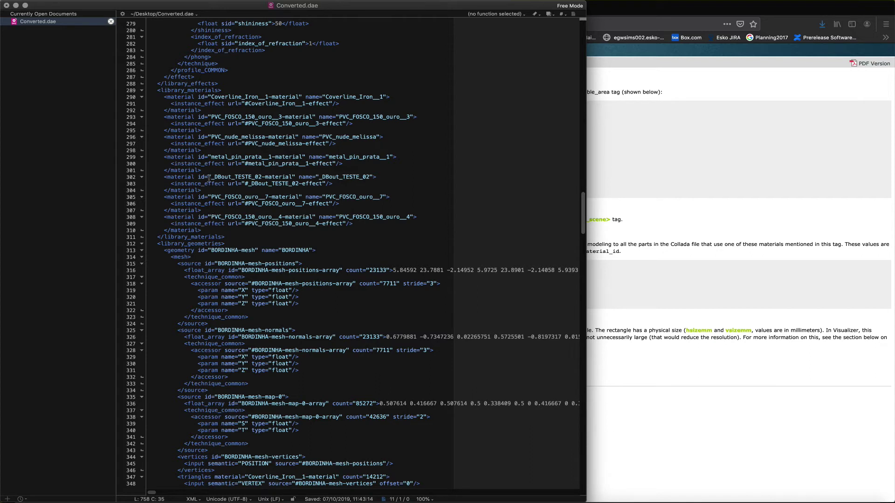
pyautogui.moveTo(211, 176); pyautogui.dragTo(292, 177)
pyautogui.press('super+c')
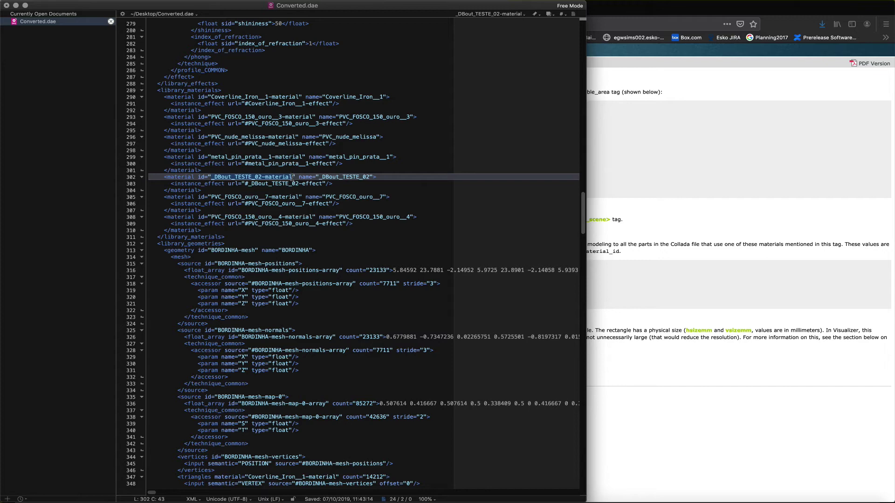
# Step: Replace the material_id placeholder on line 758 with _DBout_TESTE_02-material
pyautogui.scroll(-1, 589, 475)
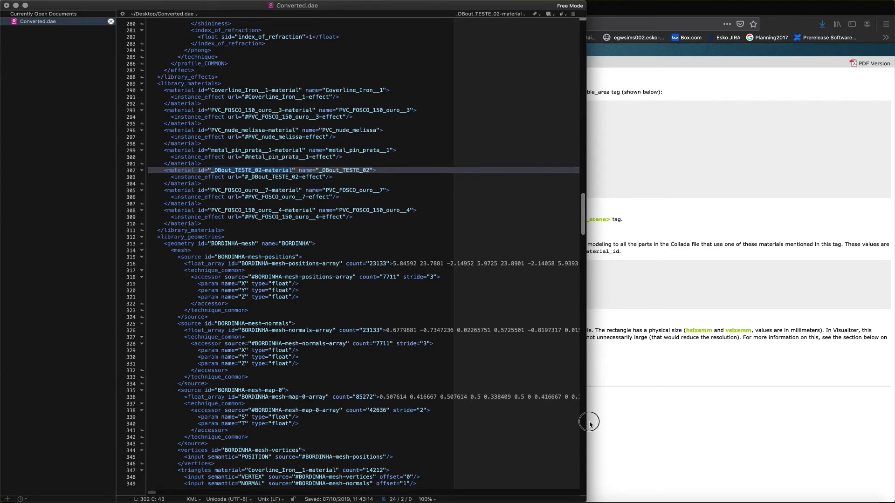
pyautogui.click(583, 493)
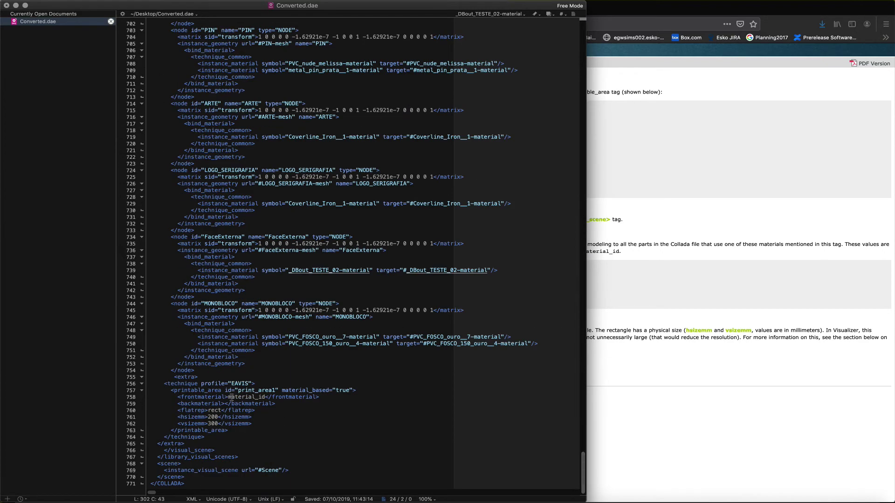
pyautogui.moveTo(228, 397); pyautogui.dragTo(266, 397)
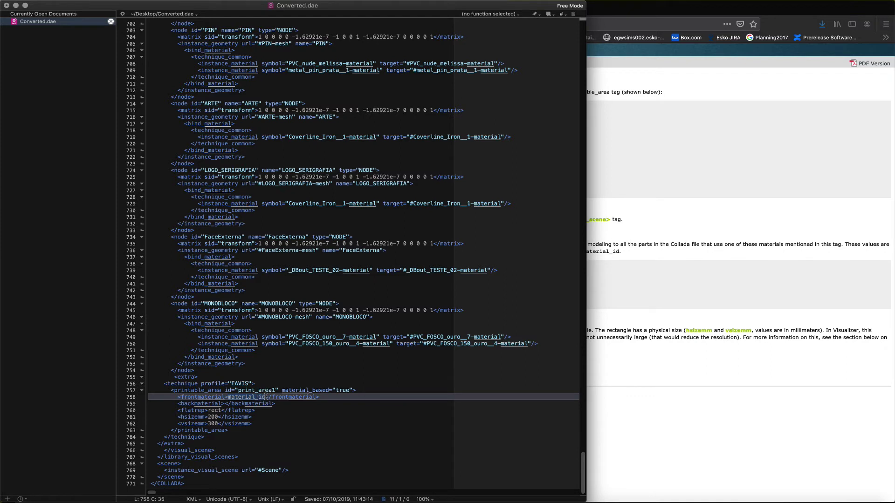
pyautogui.press('super+v')
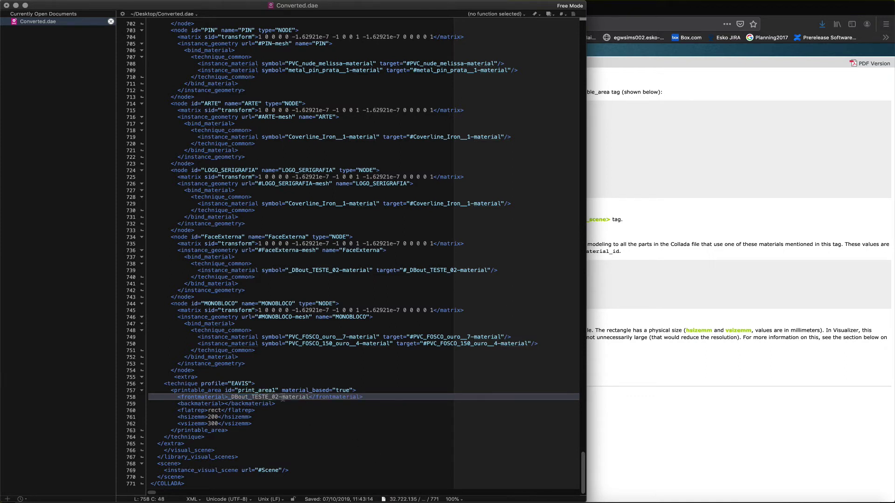
pyautogui.moveTo(238, 390); pyautogui.dragTo(274, 388)
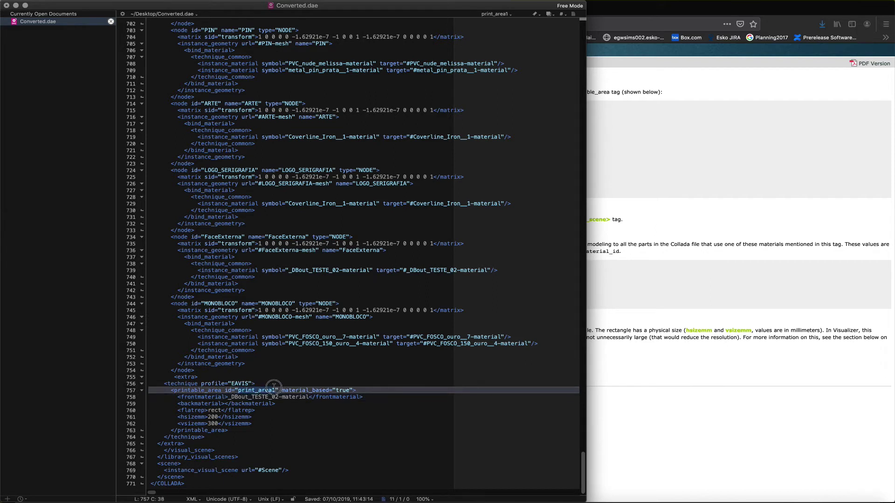
pyautogui.click(328, 418)
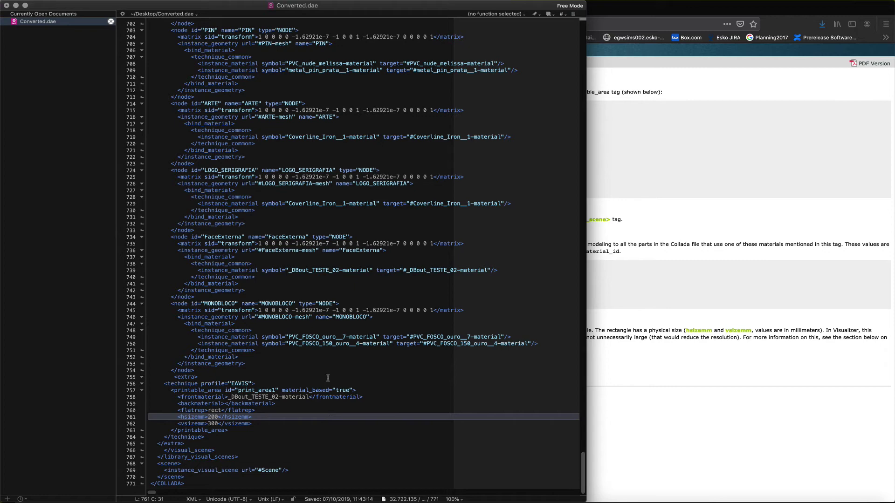
# Step: Save the edited file as a copy named Converted_PrintPart.dae
pyautogui.press('super+shift+s')
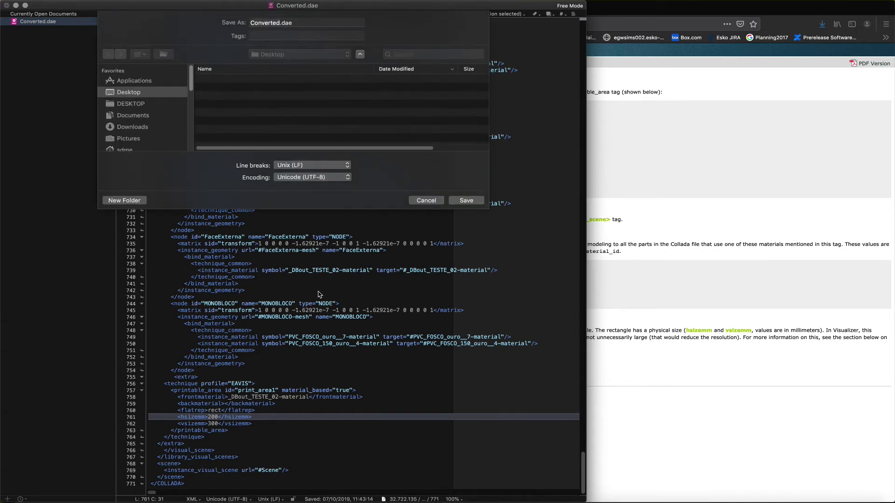
pyautogui.click(280, 22)
pyautogui.write('_F')
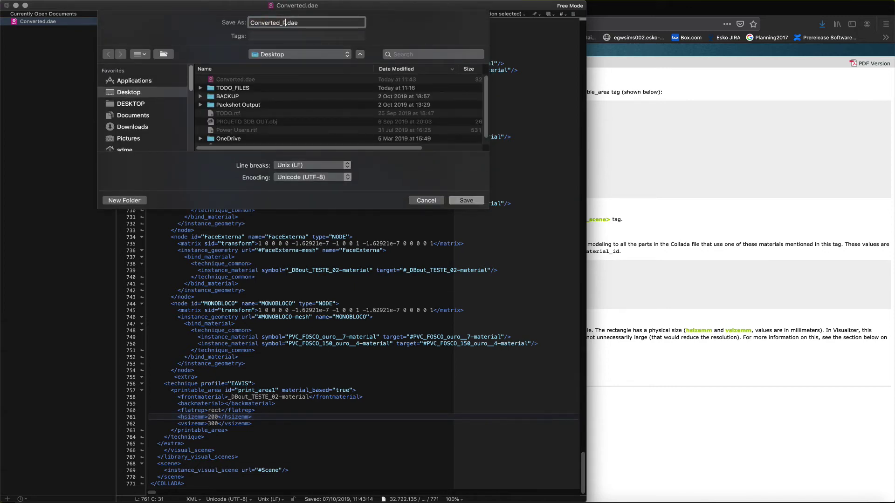
pyautogui.write('rintPart')
pyautogui.press('Return')
# Step: Switch to Illustrator, open Converted_PrintPart.dae from the Desktop, and zoom the view to 50%
pyautogui.press('super+Tab')
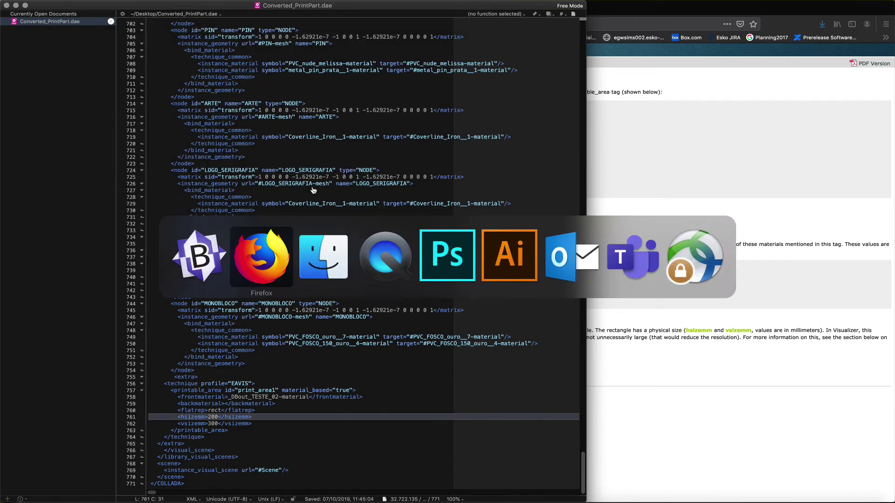
pyautogui.press('super+Tab')
pyautogui.press('super+Tab')
pyautogui.press('super+Tab')
pyautogui.press('super+Tab')
pyautogui.click(66, 1)
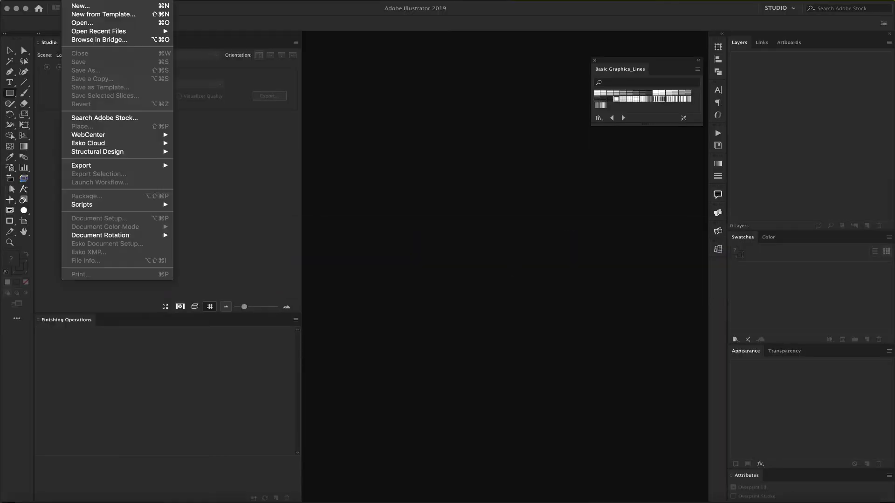
pyautogui.click(83, 23)
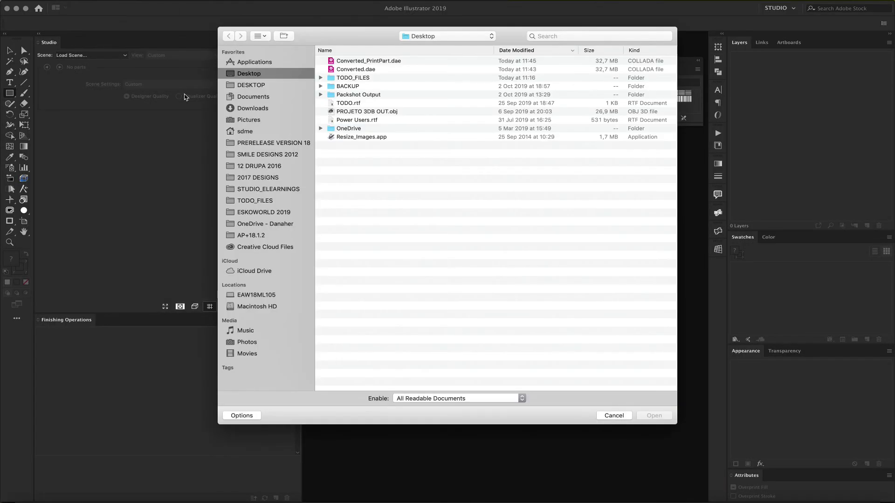
pyautogui.click(363, 61)
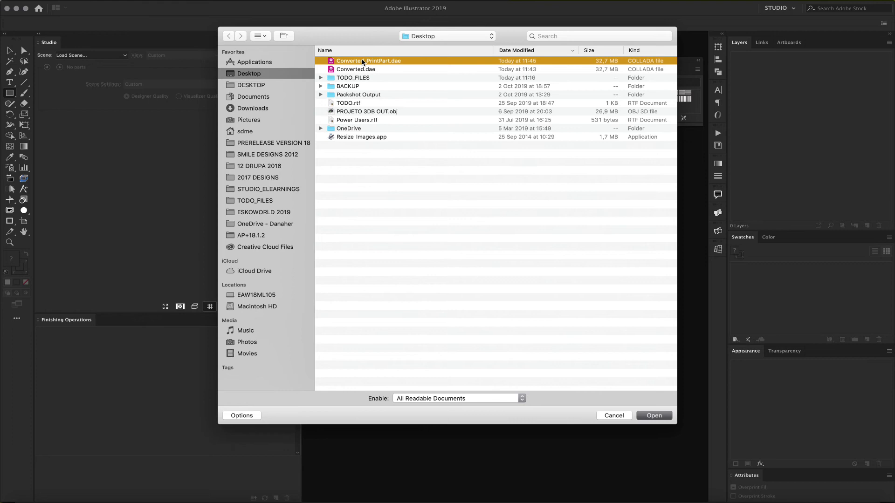
pyautogui.doubleClick(363, 61)
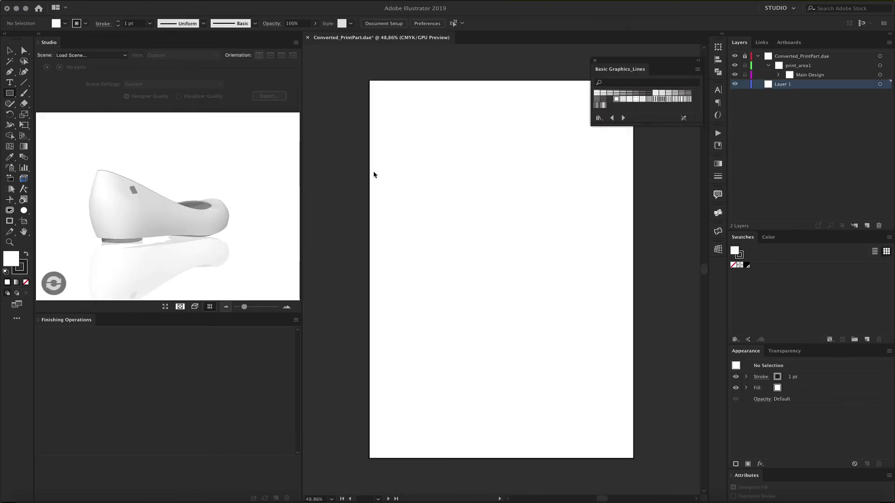
pyautogui.hotkey('ctrl', '-')
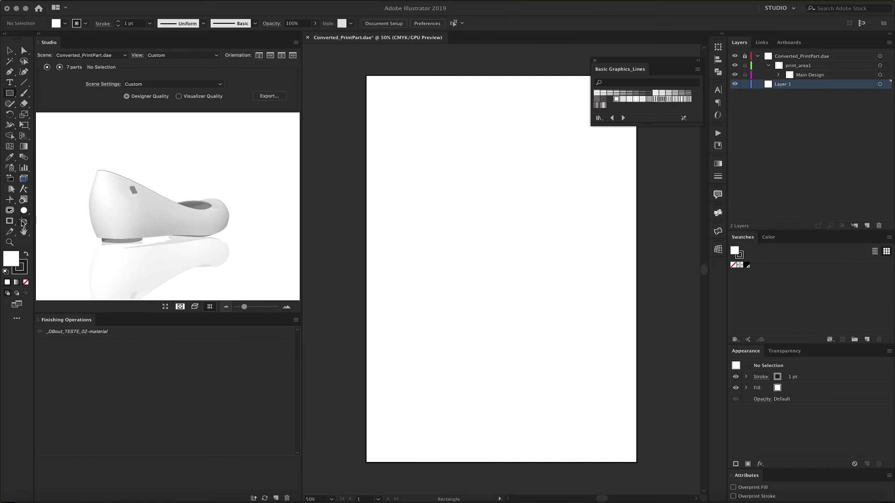
# Step: Check that the artboard measures 200.35 × 300.35 mm
pyautogui.click(24, 222)
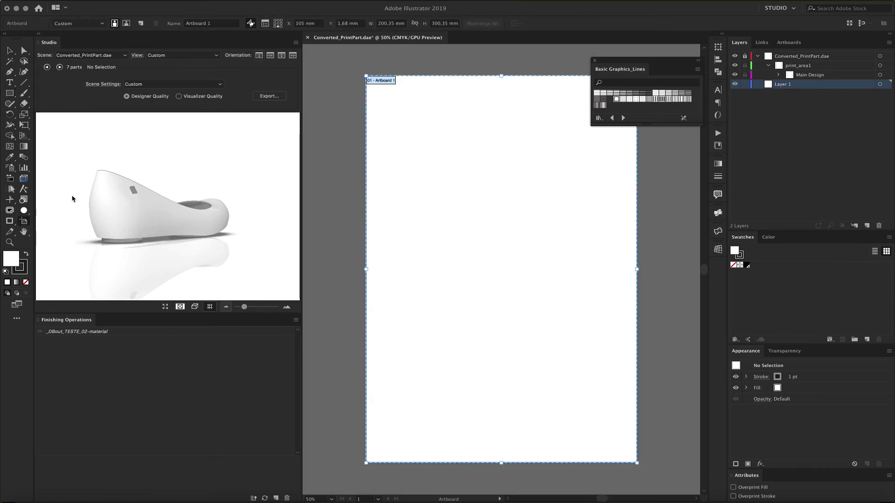
pyautogui.click(396, 24)
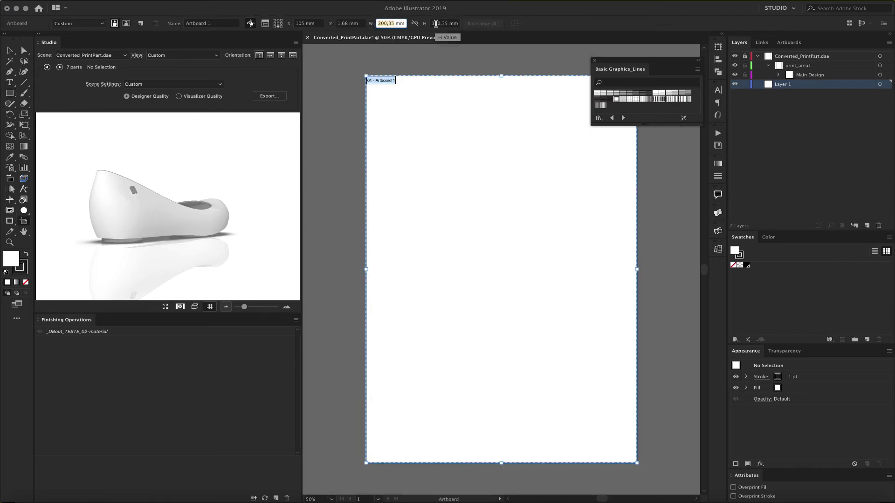
pyautogui.click(447, 23)
# Step: Select the shoe's print_area1 part, then draw a 205.462 × 306.815 mm rectangle over the whole artboard
pyautogui.click(136, 221)
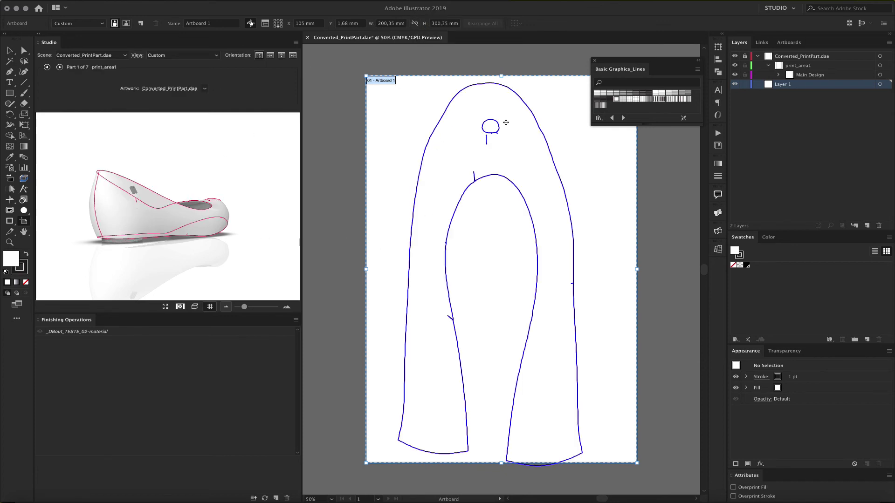
pyautogui.moveTo(253, 180); pyautogui.dragTo(37, 230)
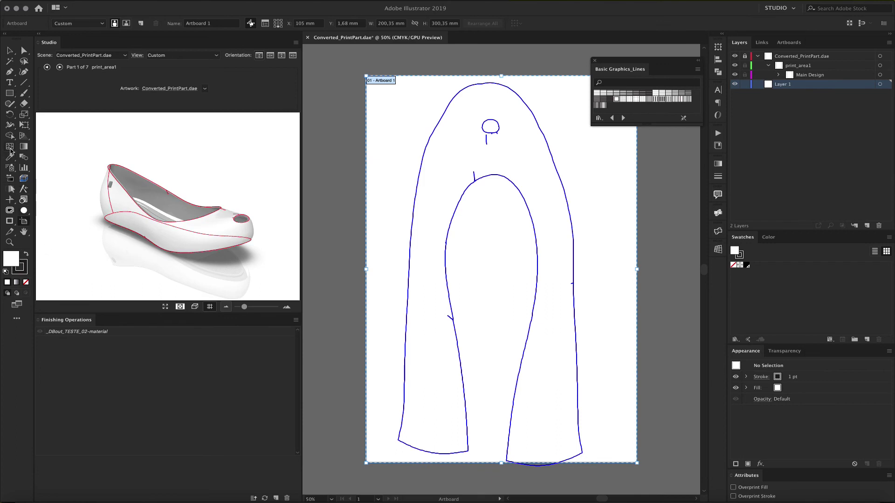
pyautogui.click(9, 95)
pyautogui.moveTo(369, 74); pyautogui.dragTo(643, 466)
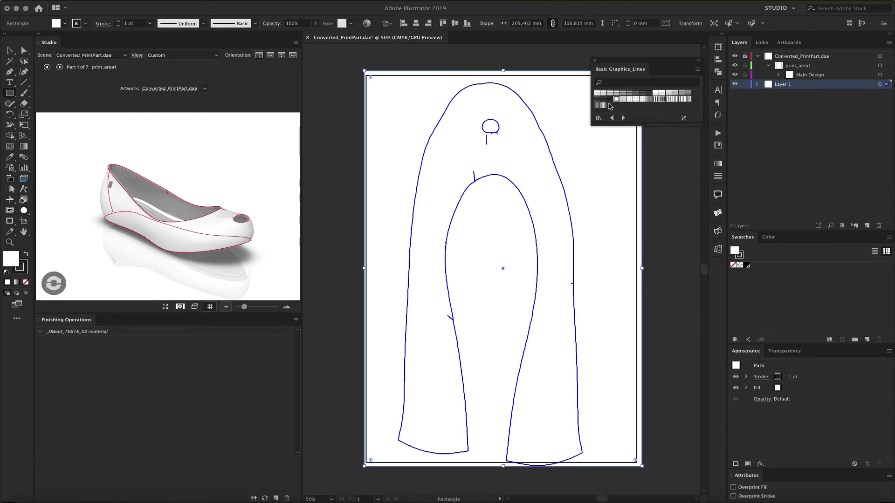
# Step: Fill the rectangle with the Grid 1cm Lines pattern and rotate the 3D shoe to a side view
pyautogui.click(615, 100)
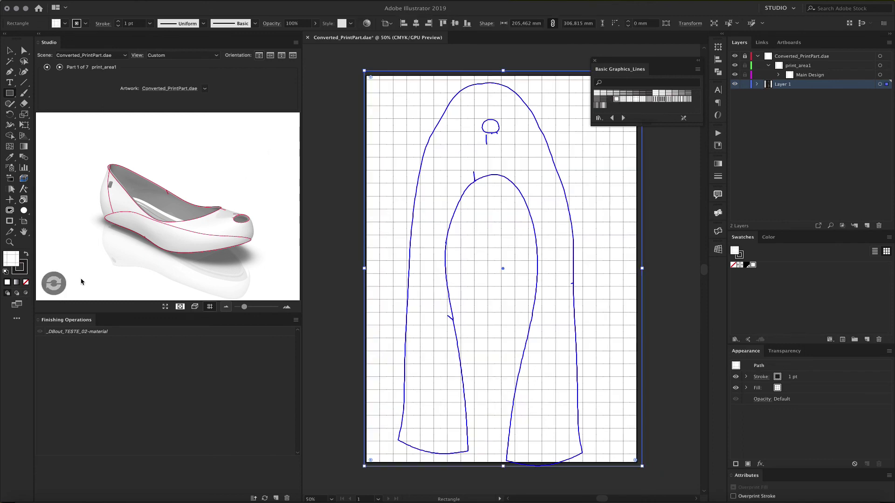
pyautogui.moveTo(170, 233)
pyautogui.mouseDown()
pyautogui.moveTo(261, 219)
pyautogui.moveTo(352, 236)
pyautogui.moveTo(403, 232)
pyautogui.moveTo(420, 294)
pyautogui.moveTo(384, 225)
pyautogui.moveTo(318, 230)
pyautogui.mouseUp()
# Step: Select the print_area1 part again and confirm Freeform Label as the label type
pyautogui.click(200, 217)
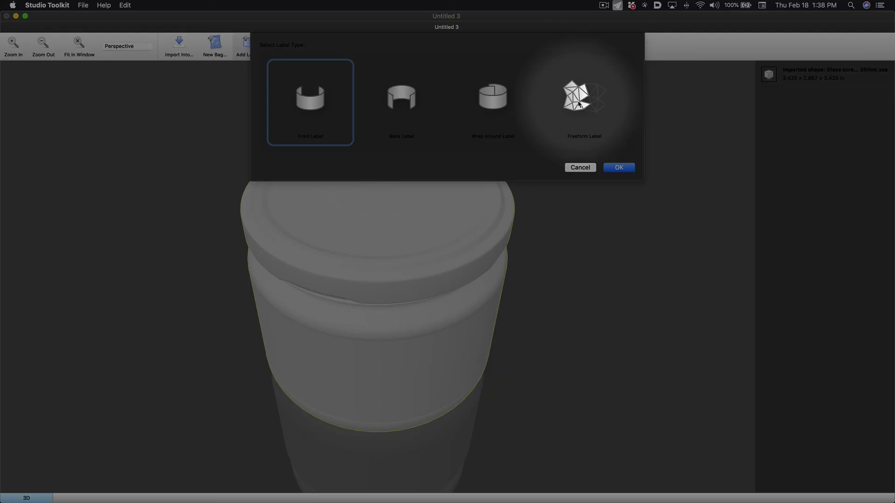
pyautogui.click(578, 100)
pyautogui.click(608, 168)
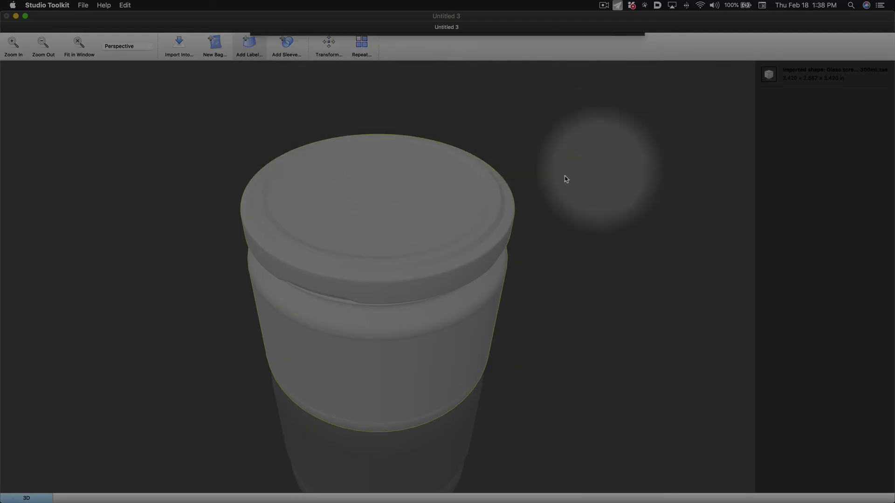